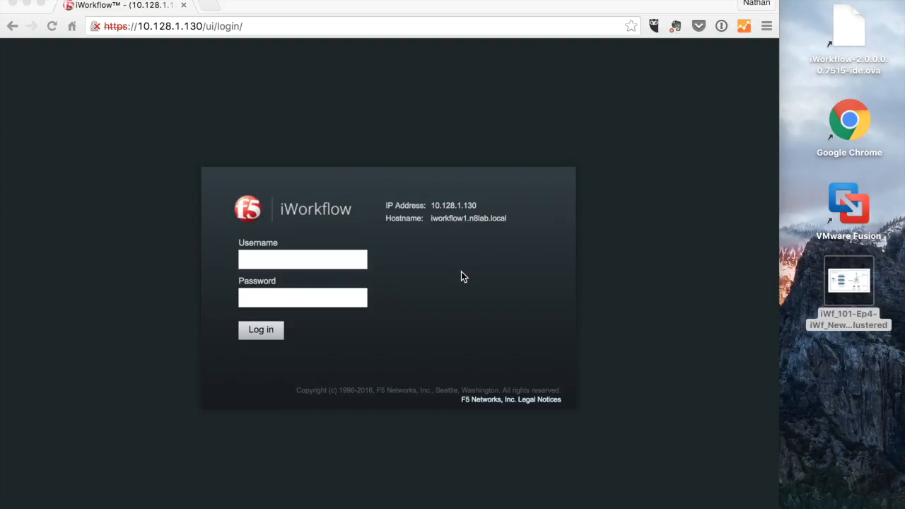
# Step: Open the lab diagram in Preview showing iWorkflow nodes 10.128.1.130–132 and BIG-IP 10.128.1.128
pyautogui.click(341, 258)
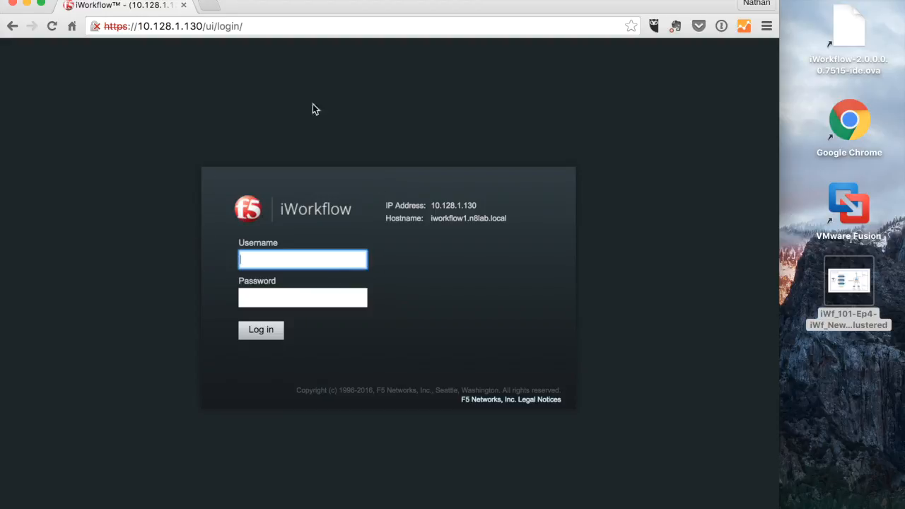
pyautogui.click(851, 287)
pyautogui.doubleClick(850, 289)
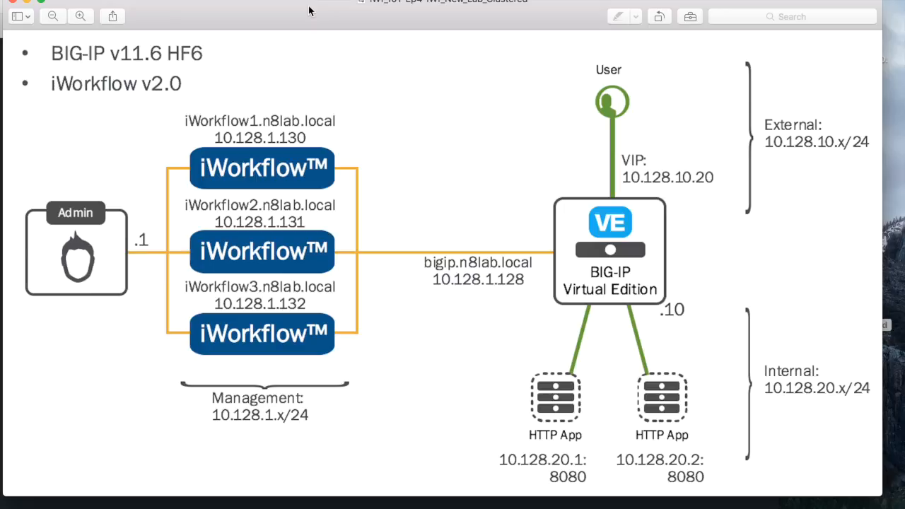
pyautogui.press('super+Tab')
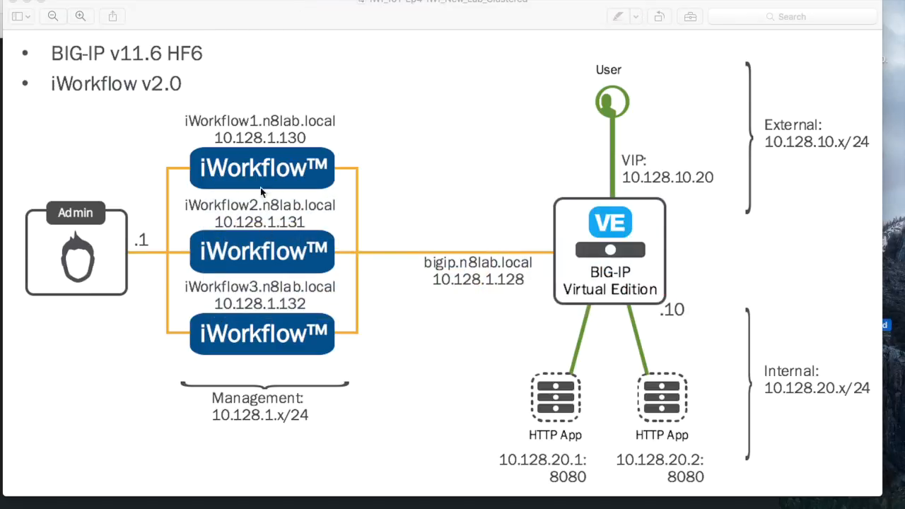
pyautogui.press('super+Tab')
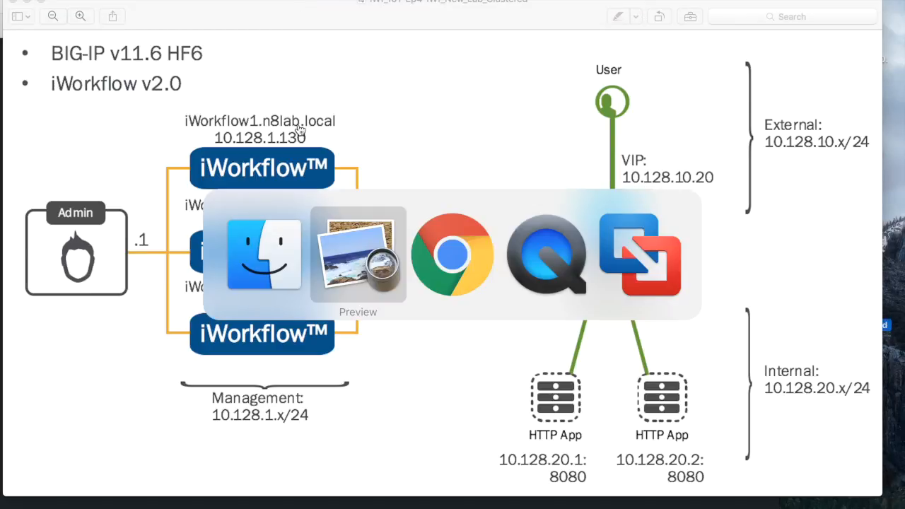
# Step: Log in to iWorkflow at 10.128.1.130 as admin with the account password
pyautogui.press('super+Tab')
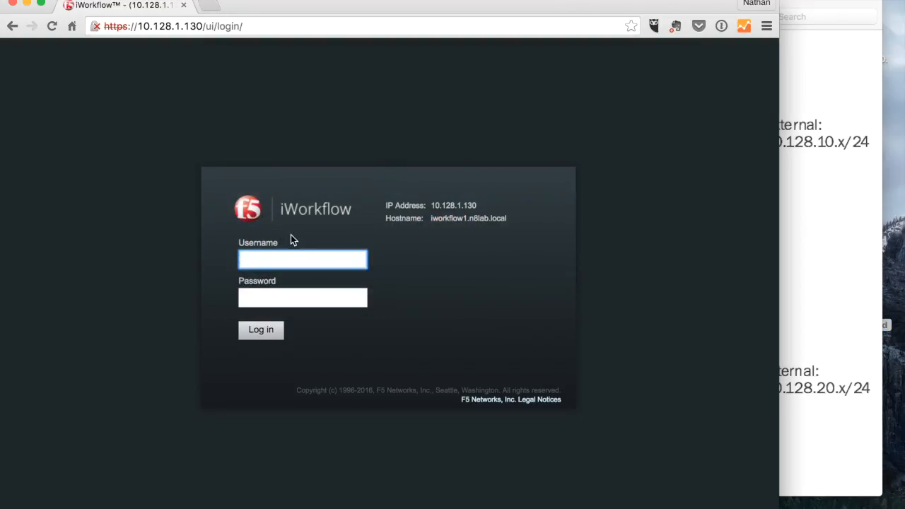
pyautogui.write('admin')
pyautogui.press('Tab')
pyautogui.write('admin')
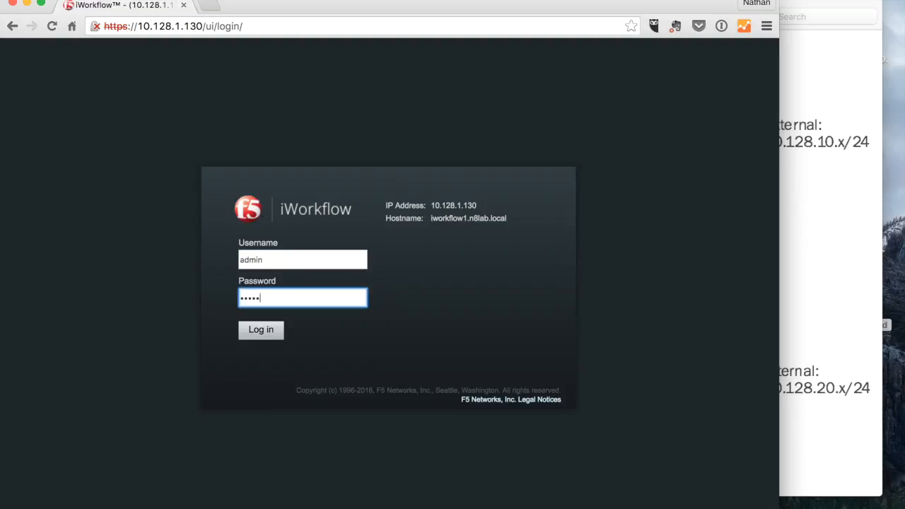
pyautogui.press('Return')
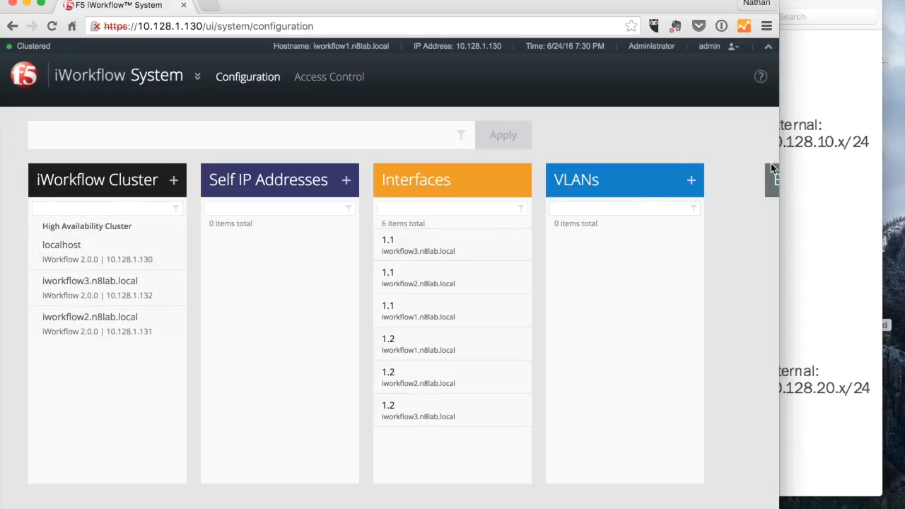
# Step: Slide the Backups panel into view and start a new backup form
pyautogui.moveTo(706, 183)
pyautogui.click(694, 183)
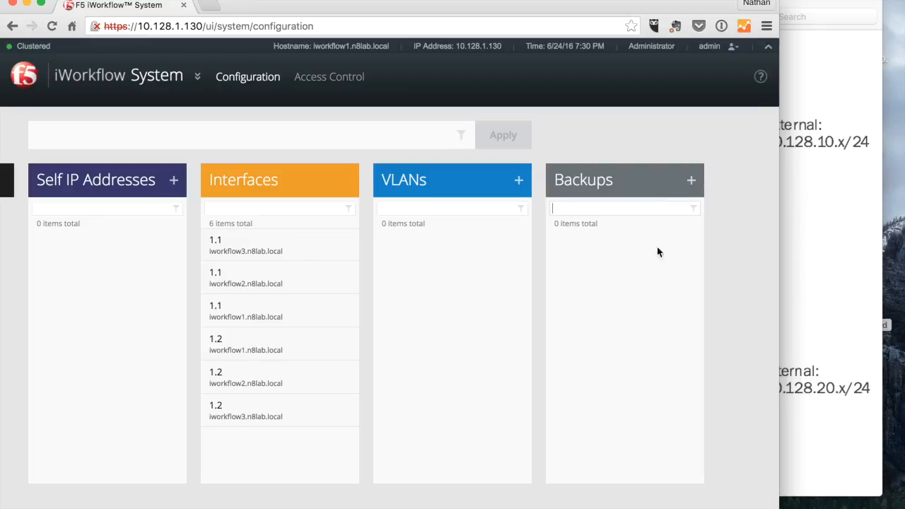
pyautogui.click(692, 184)
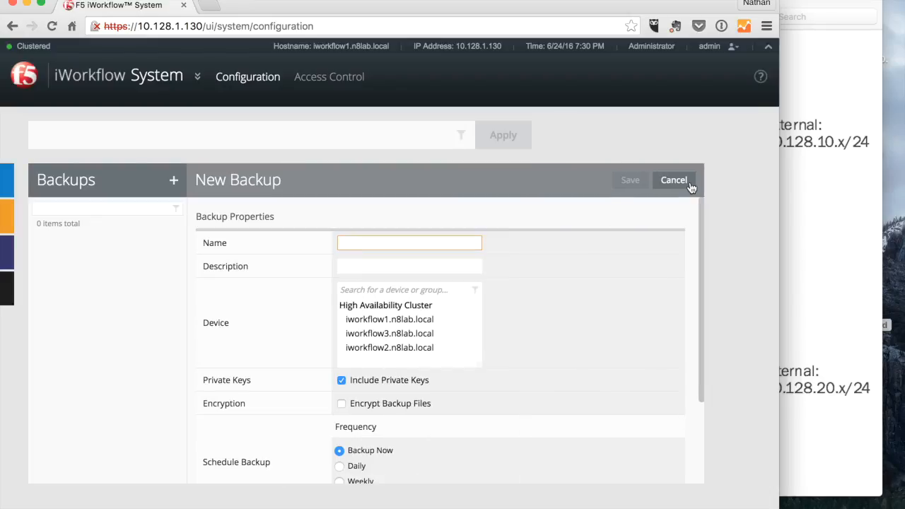
# Step: Select iworkflow2.n8lab.local as the backup's device from the Device list
pyautogui.click(373, 310)
pyautogui.click(373, 322)
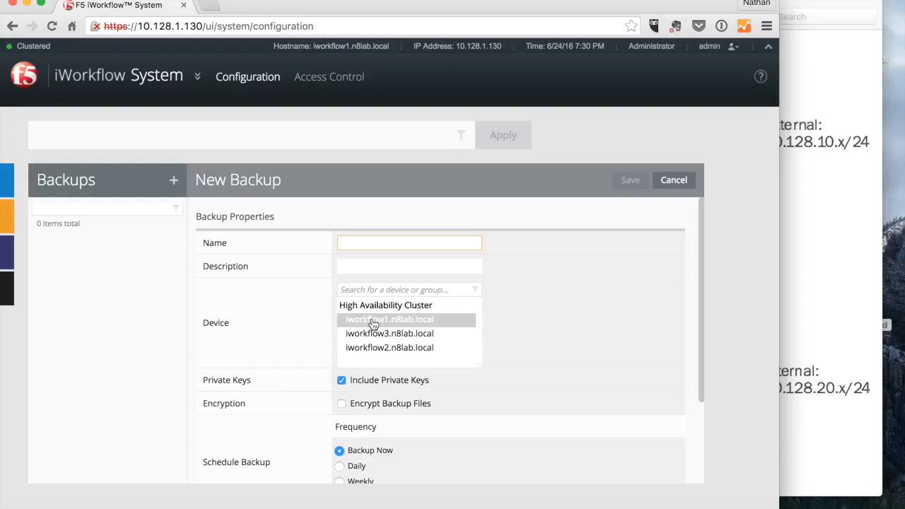
pyautogui.click(368, 336)
pyautogui.click(369, 348)
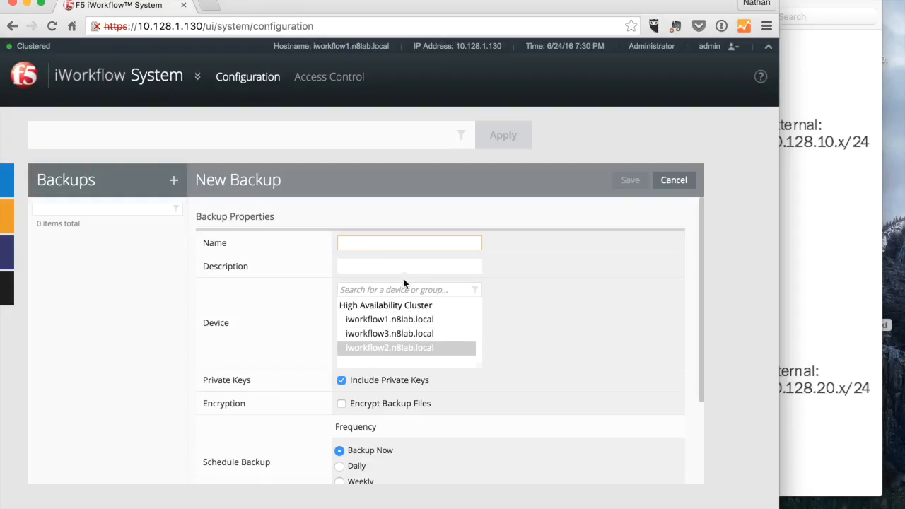
# Step: Review the form's private-key, Backup Now and 1-day local retention options
pyautogui.click(379, 245)
pyautogui.scroll(-3, 547, 345)
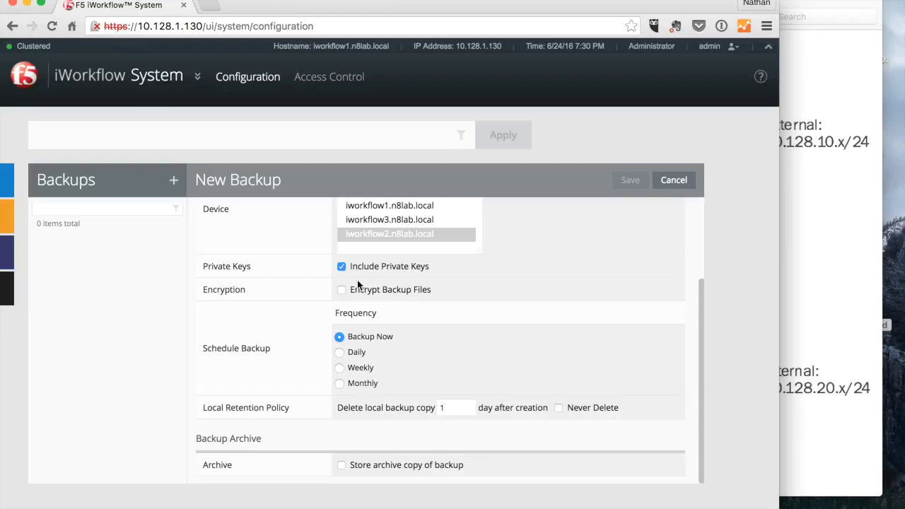
pyautogui.scroll(-1, 481, 279)
pyautogui.scroll(1, 482, 277)
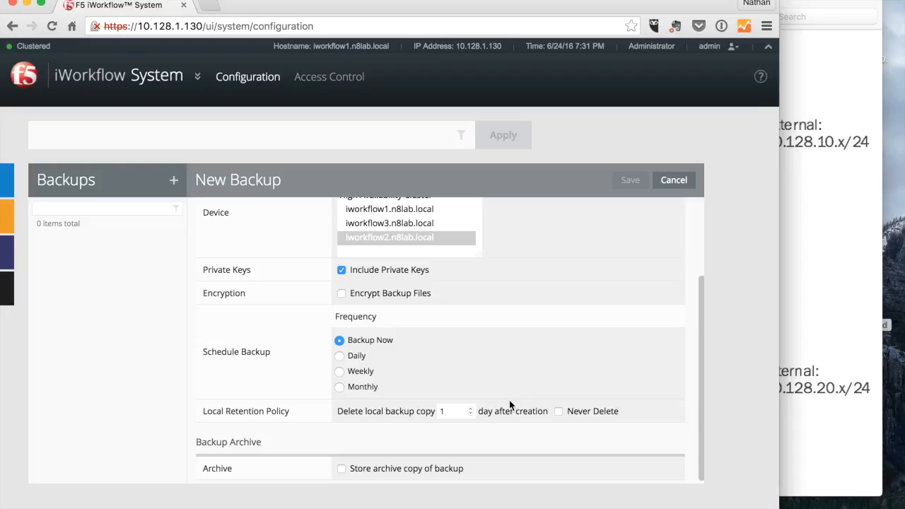
pyautogui.scroll(-1, 604, 412)
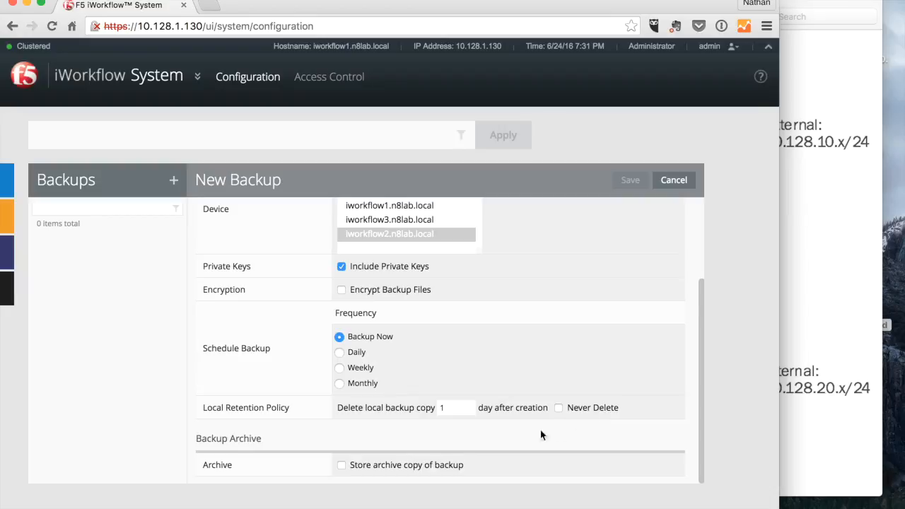
pyautogui.click(342, 467)
pyautogui.scroll(-4, 392, 447)
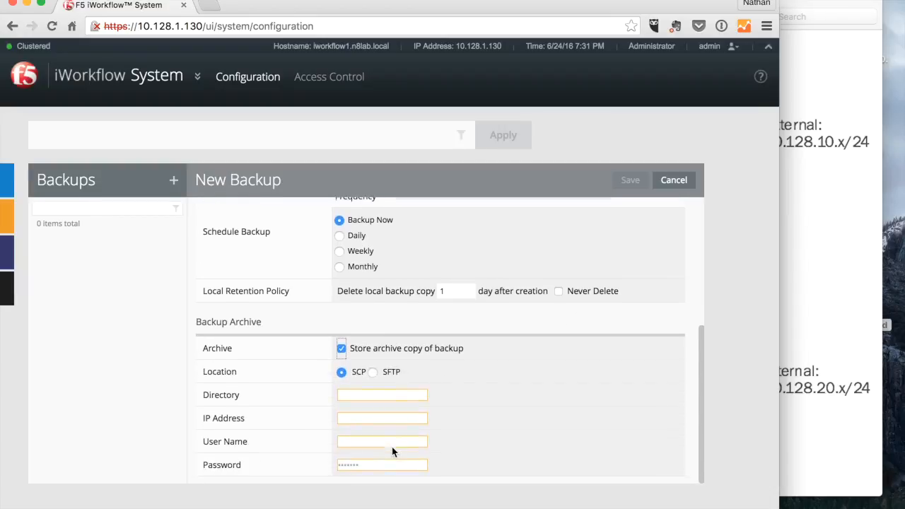
pyautogui.click(353, 395)
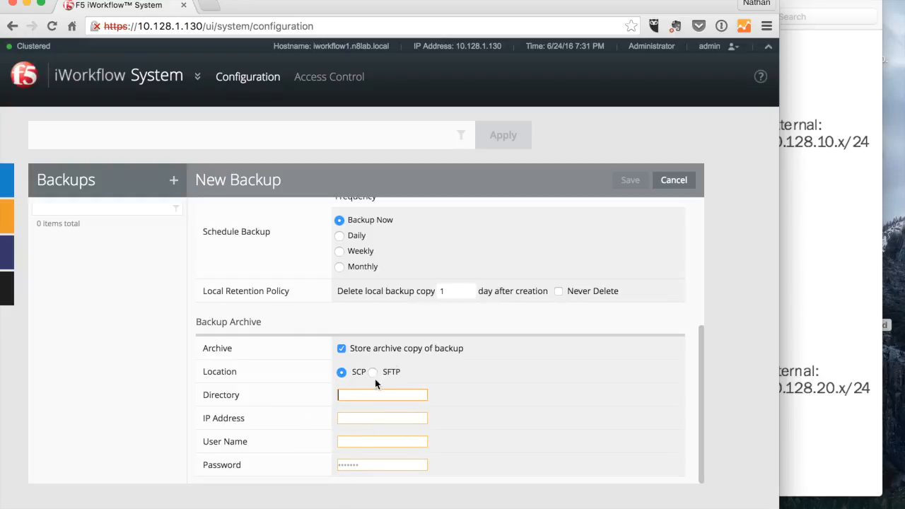
pyautogui.click(343, 348)
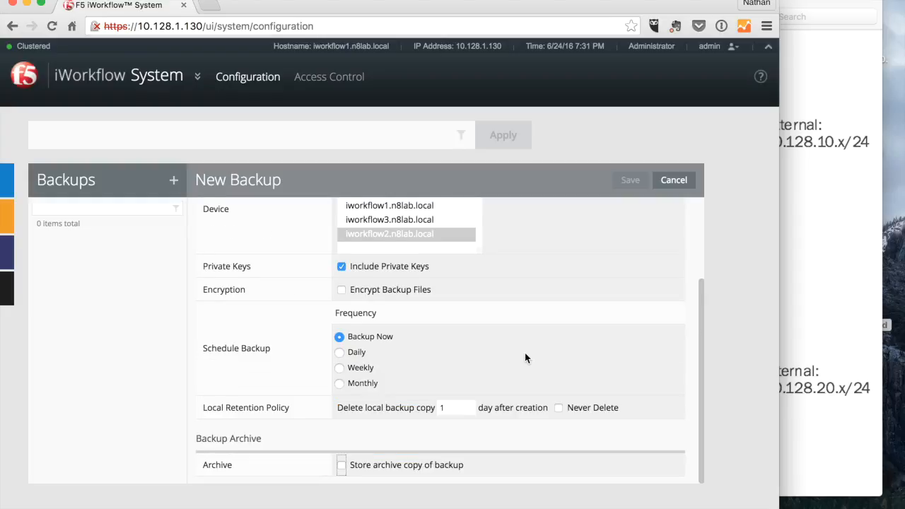
pyautogui.scroll(3, 525, 353)
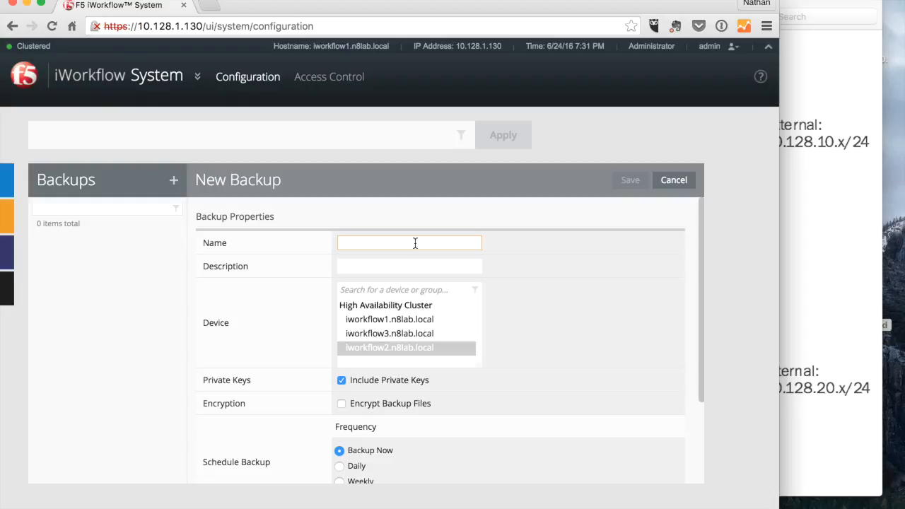
# Step: Name the backup MyBackup, target the High Availability Cluster, and save to run it
pyautogui.write('MyBackup')
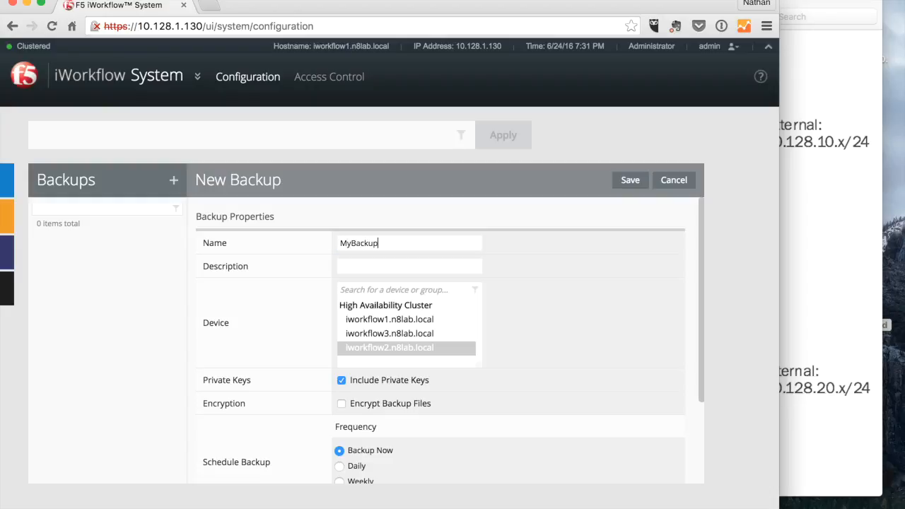
pyautogui.click(408, 267)
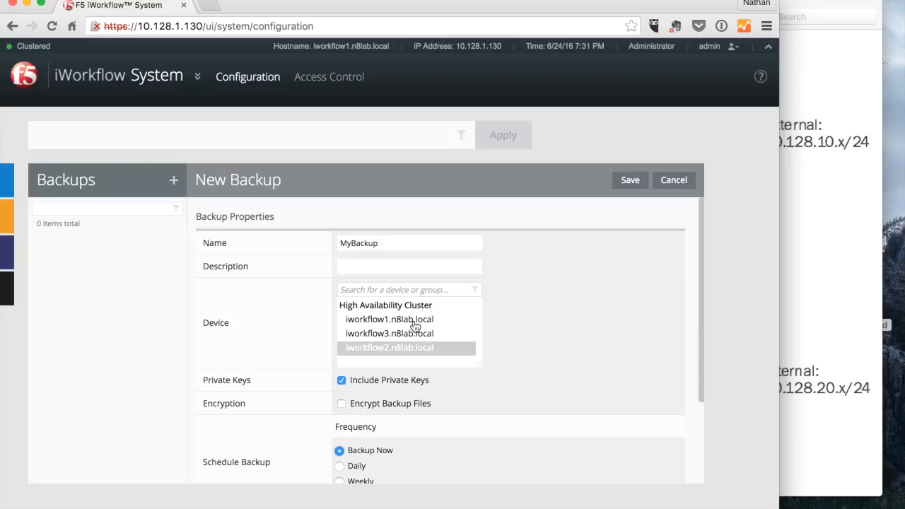
pyautogui.click(393, 308)
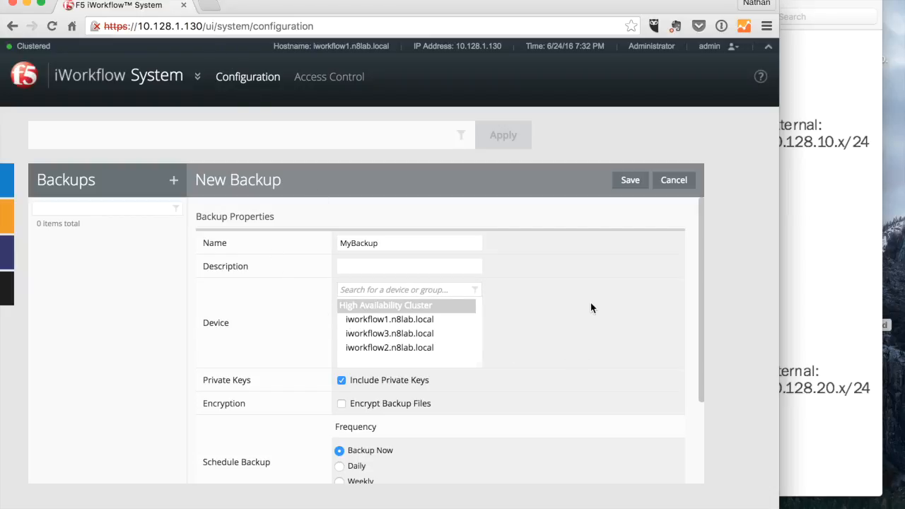
pyautogui.click(630, 181)
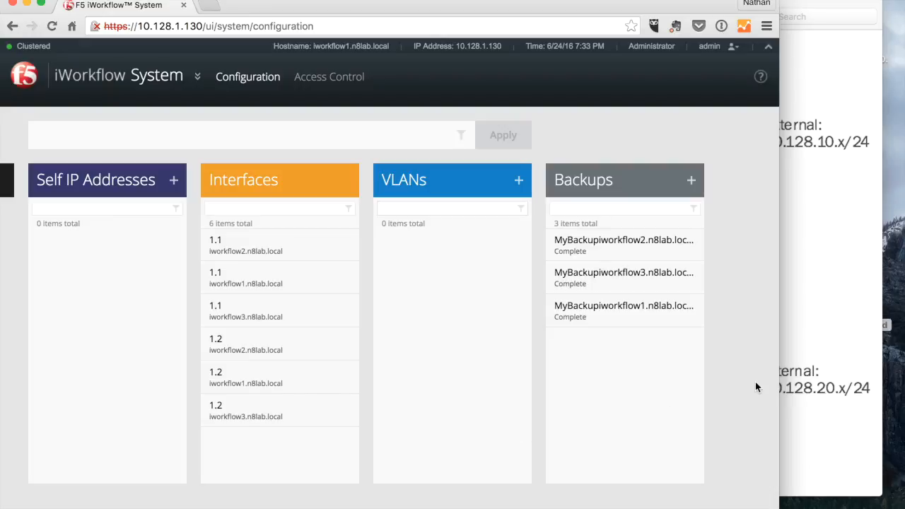
# Step: Open the MyBackupiworkflow1 backup and highlight the 'standalone configuration' restore notice
pyautogui.click(598, 324)
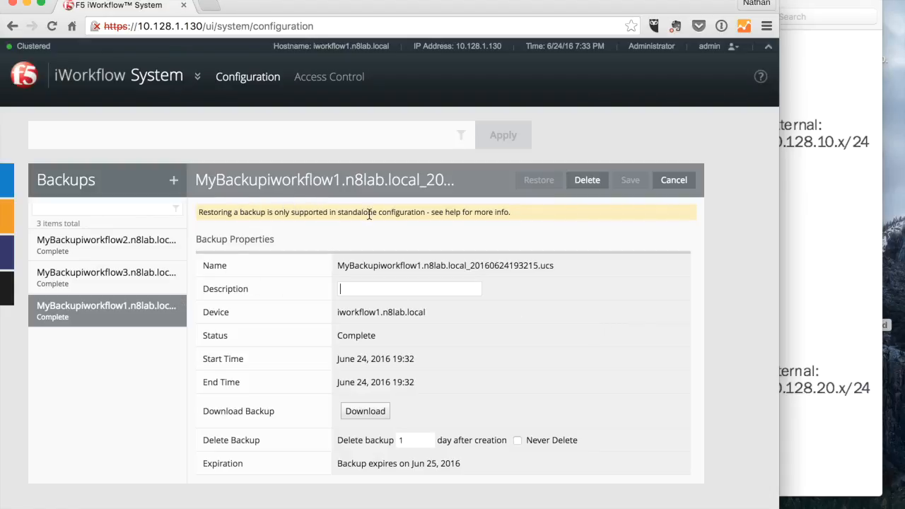
pyautogui.moveTo(339, 212); pyautogui.dragTo(426, 212)
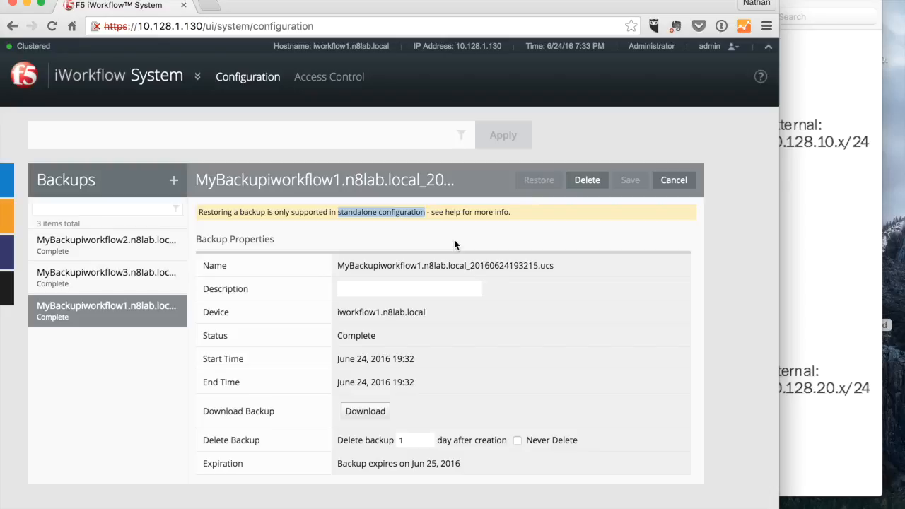
# Step: Change the iworkflow1 backup's retention from 1-day deletion to Never Delete
pyautogui.click(733, 322)
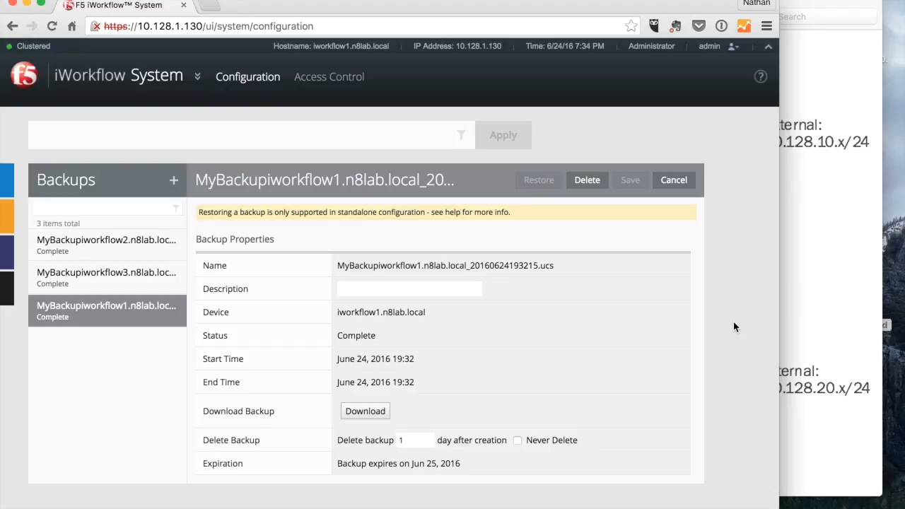
pyautogui.click(402, 441)
pyautogui.click(518, 441)
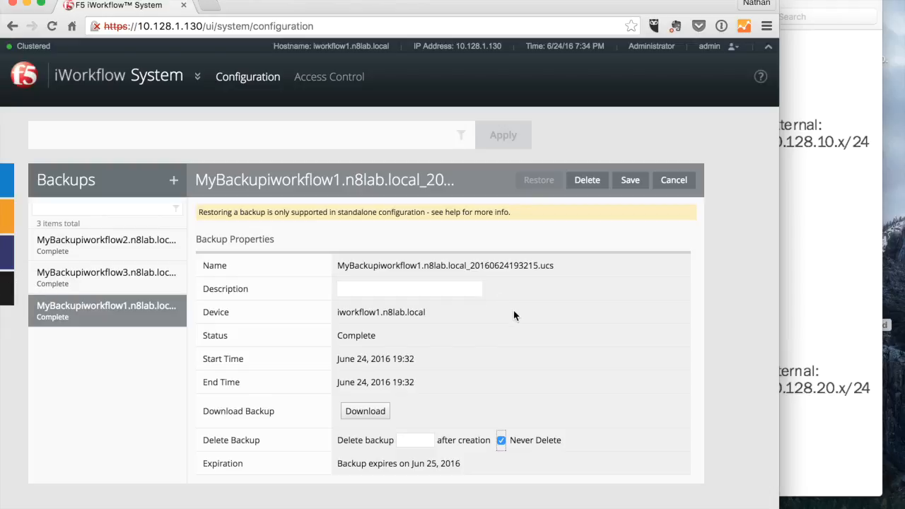
pyautogui.click(733, 291)
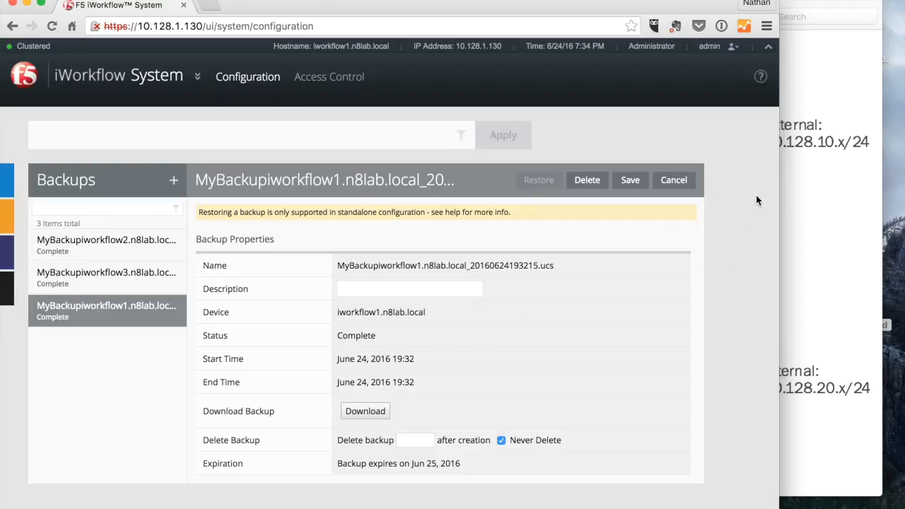